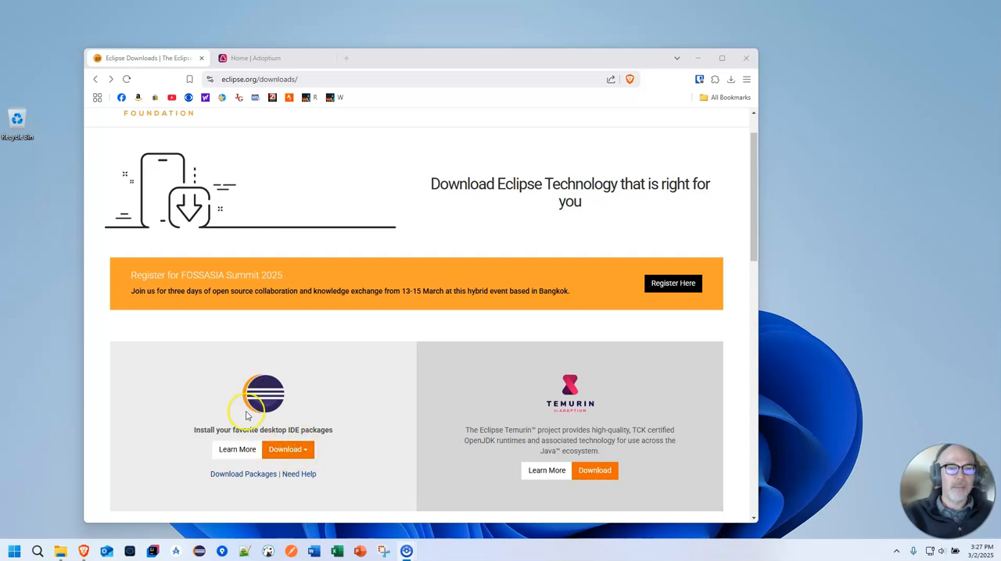
Step: Open the download page for the x86_64 Eclipse IDE installer and bring up the Downloads folder
click(298, 454)
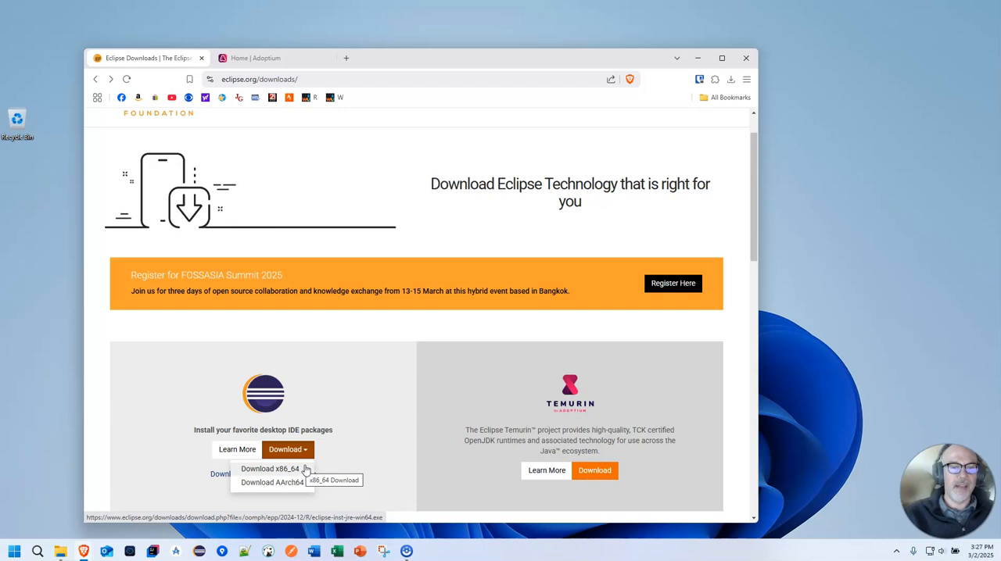
click(286, 473)
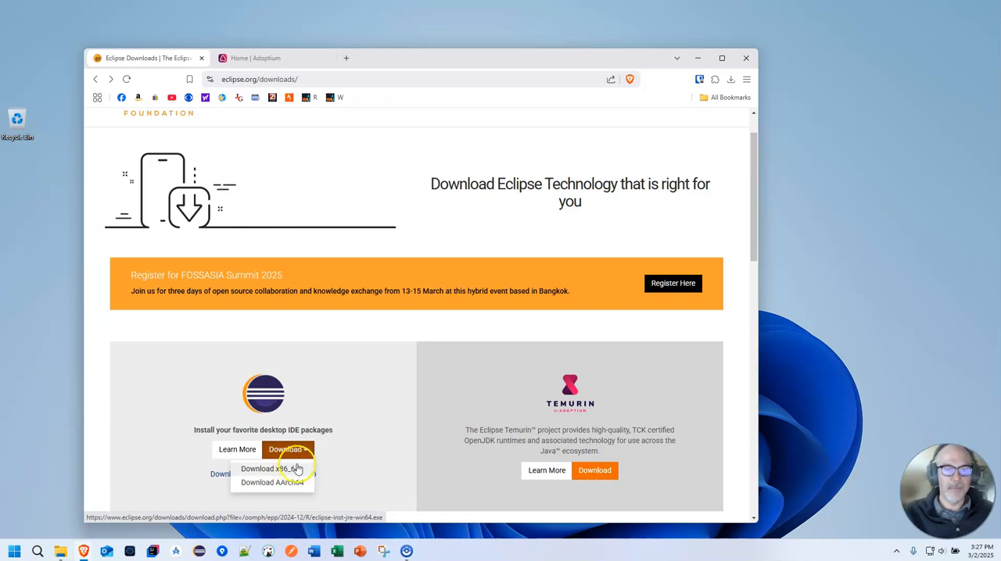
click(297, 450)
click(299, 452)
click(286, 469)
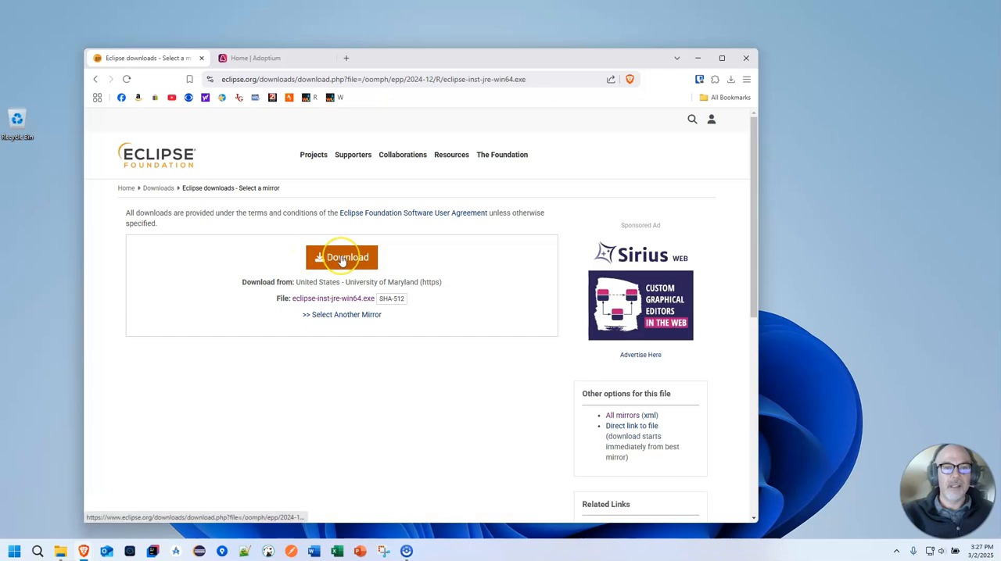
drag(0, 88, 560, 151)
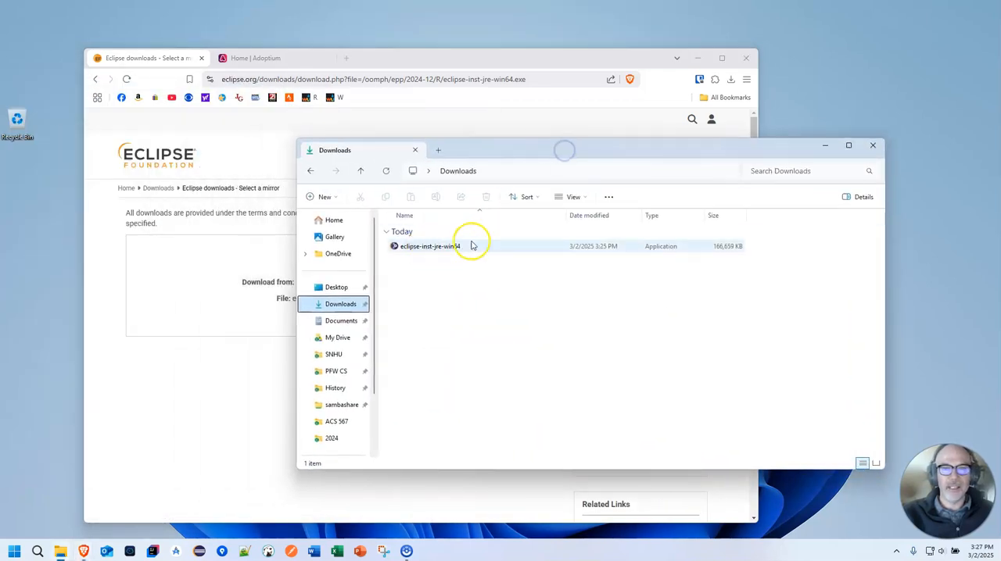
Step: Switch to the Adoptium site and open the Temurin releases for other platforms and versions
click(111, 322)
click(267, 59)
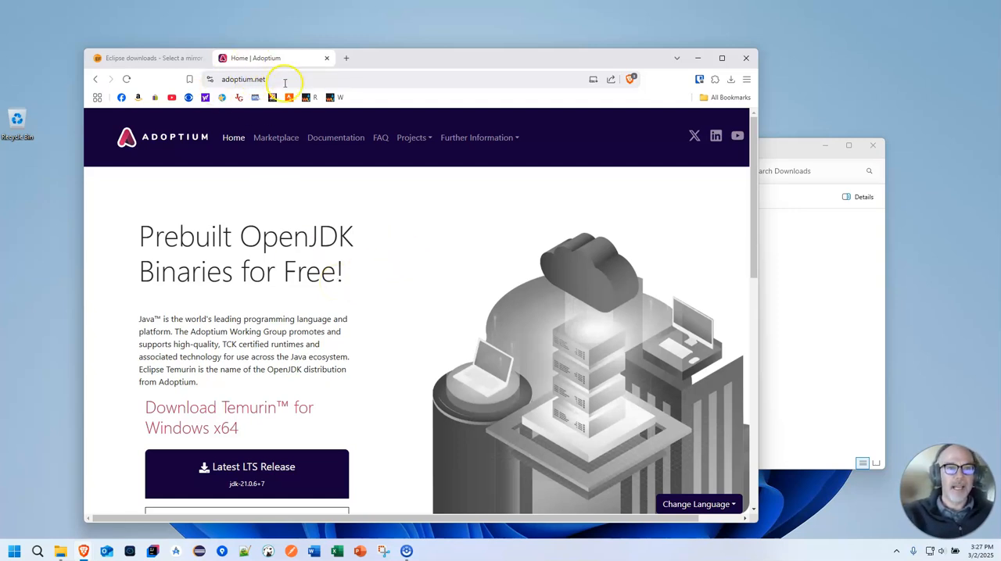
scroll(373, 342, down, 1)
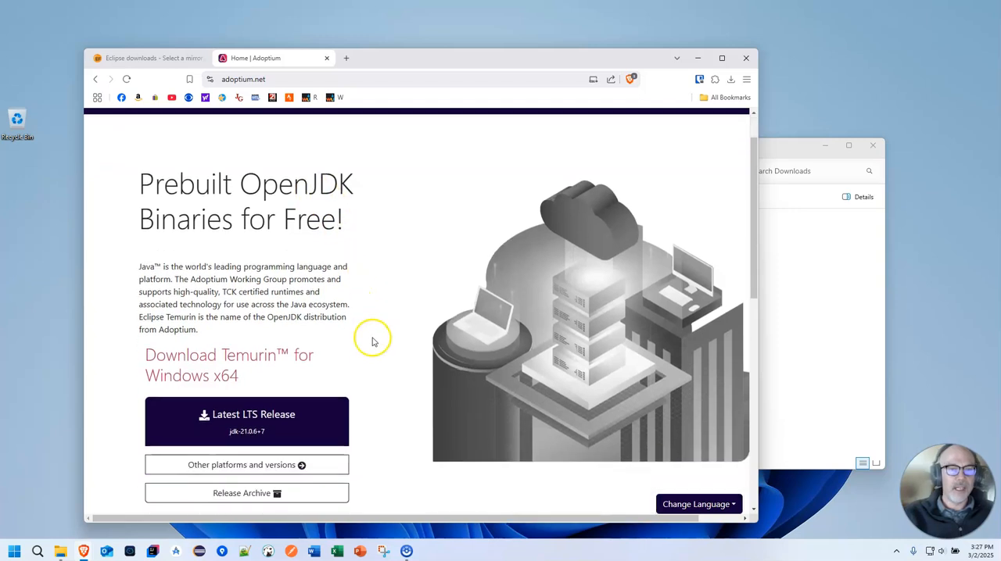
scroll(373, 341, down, 2)
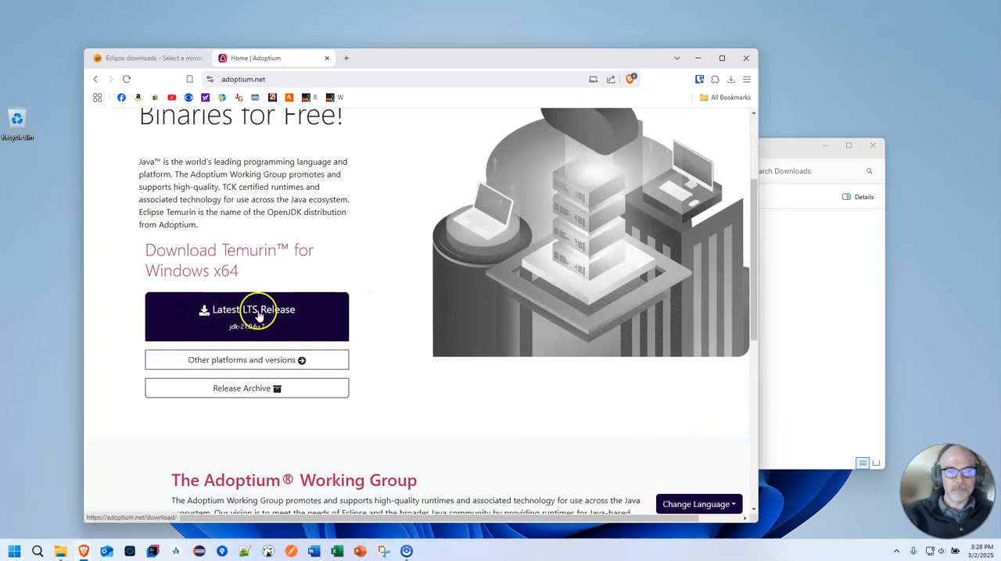
click(268, 362)
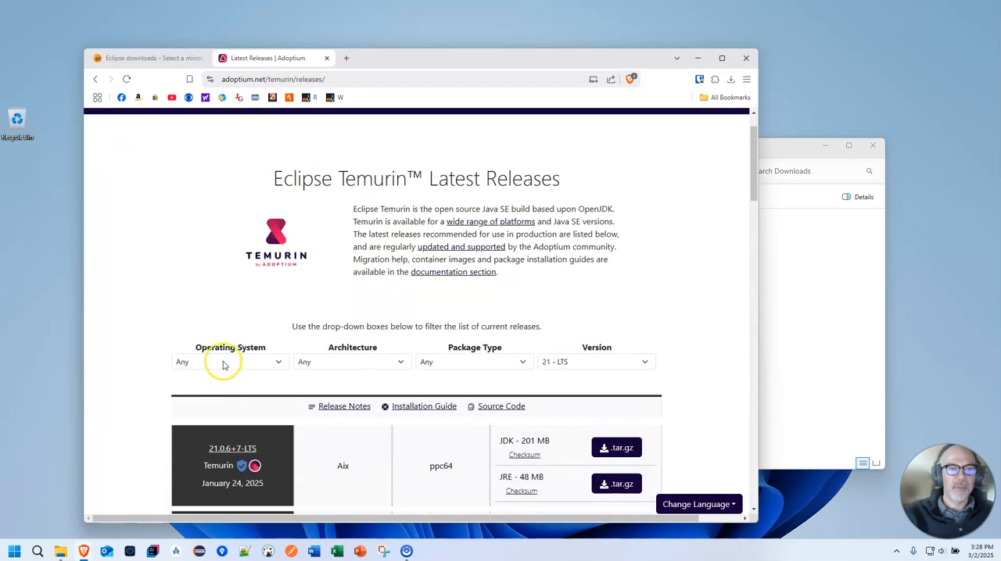
Step: Filter the Temurin releases to operating system Windows, architecture x64 and package type JDK
click(231, 363)
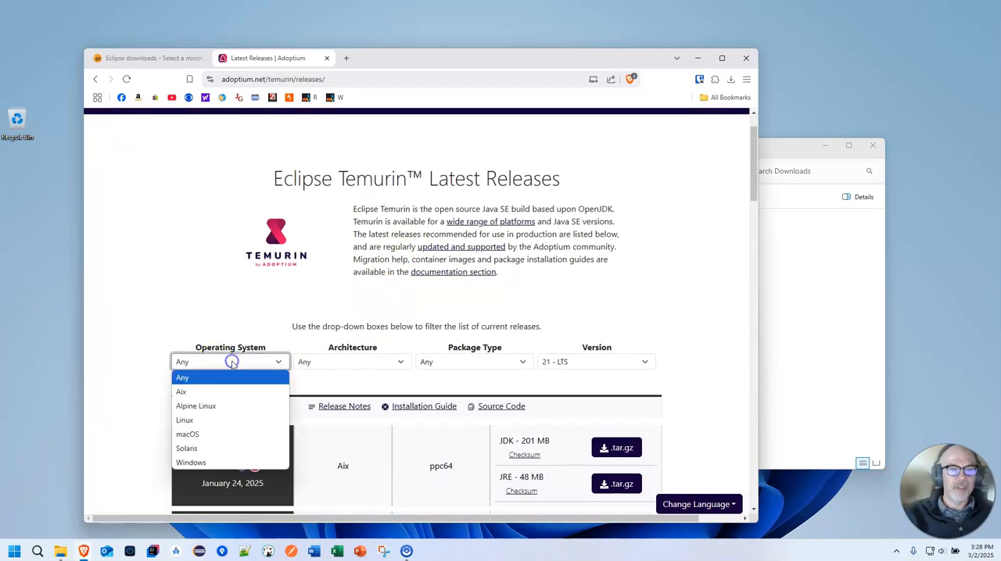
click(212, 462)
click(389, 364)
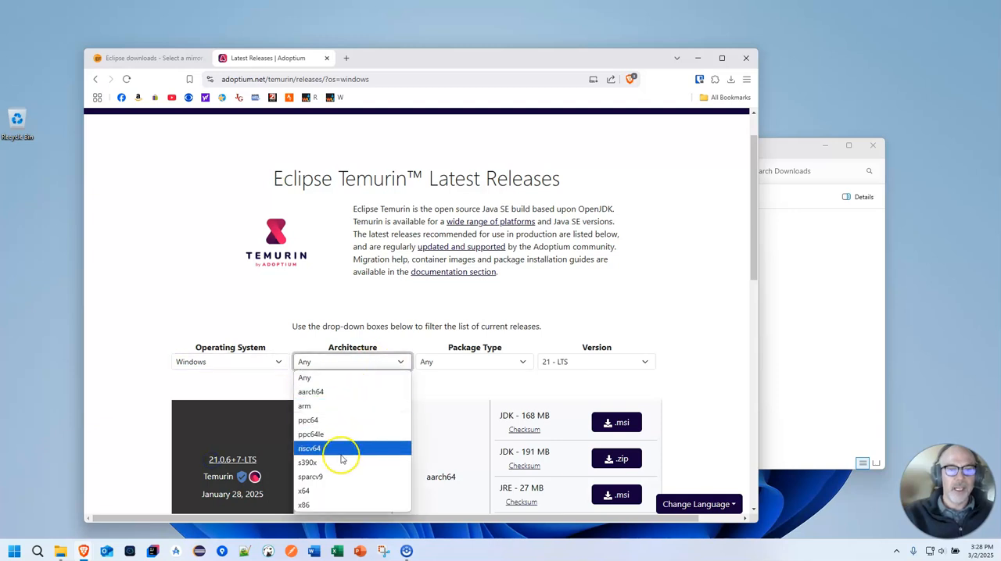
click(320, 492)
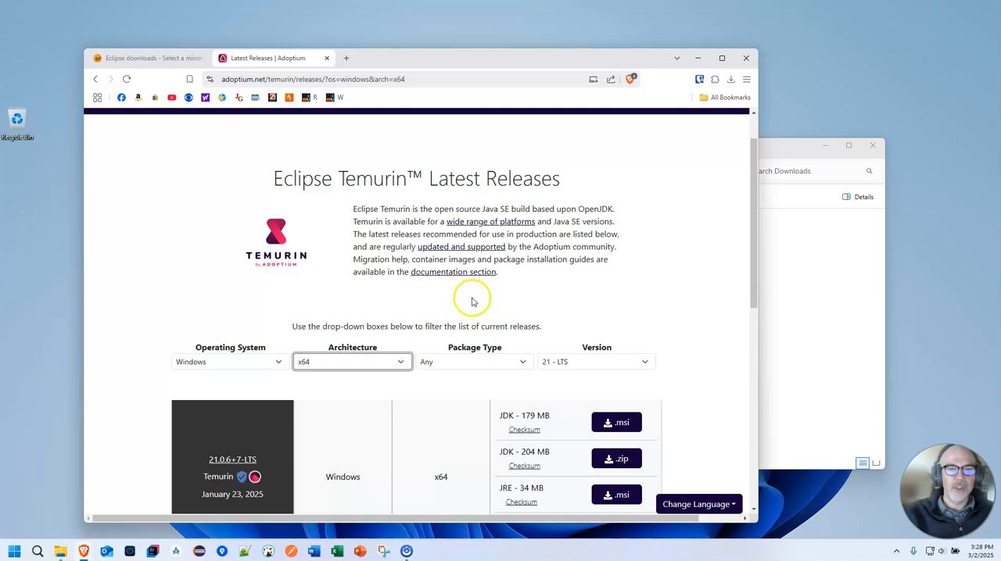
click(495, 363)
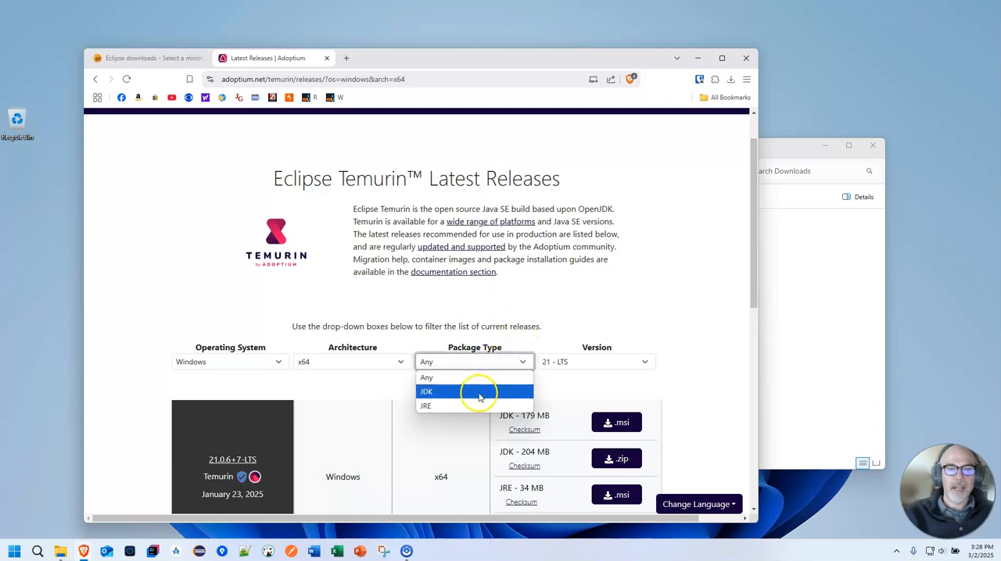
click(477, 392)
scroll(685, 347, down, 1)
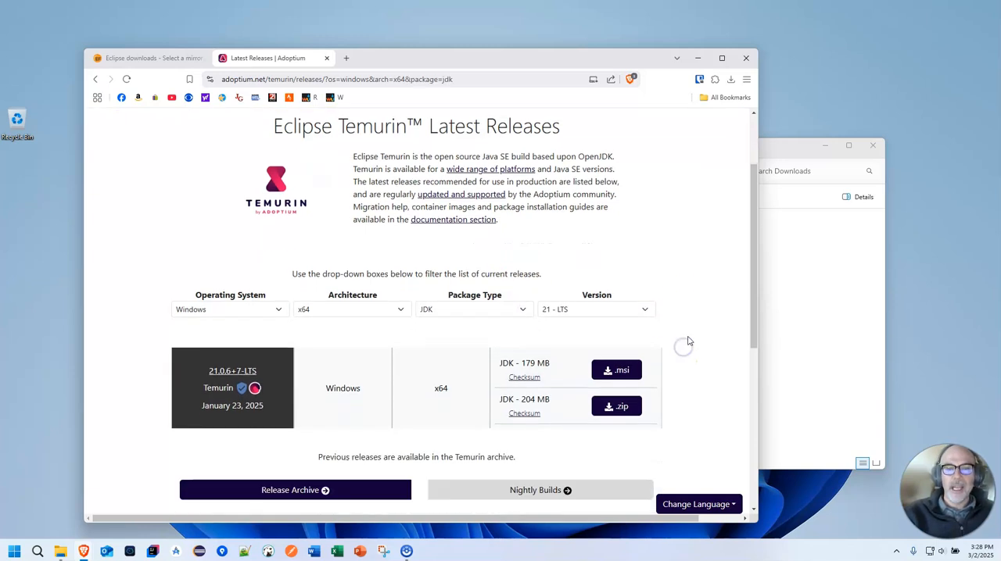
Step: Review the available Java versions, keep 21 - LTS, and download the JDK as a .zip
click(591, 315)
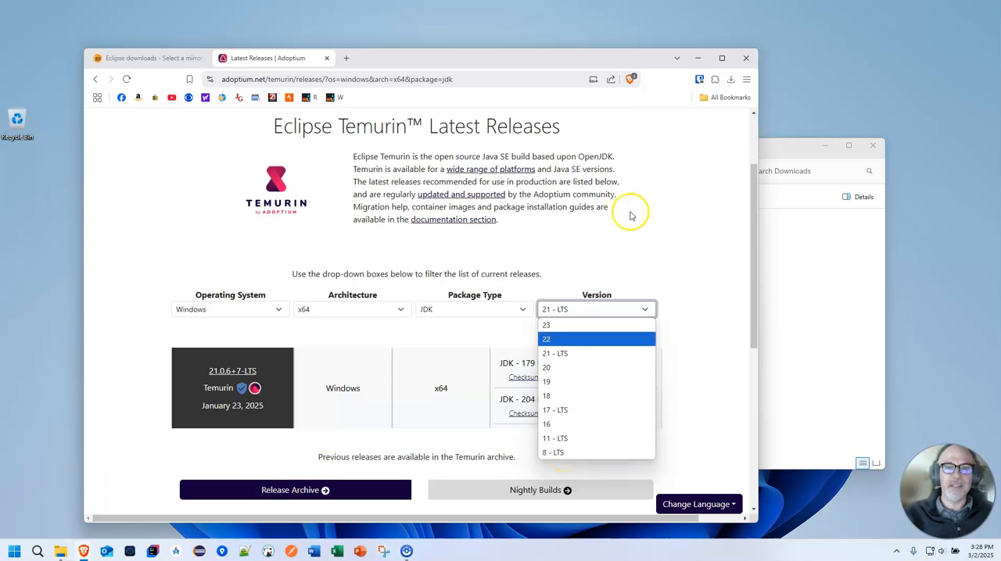
click(657, 232)
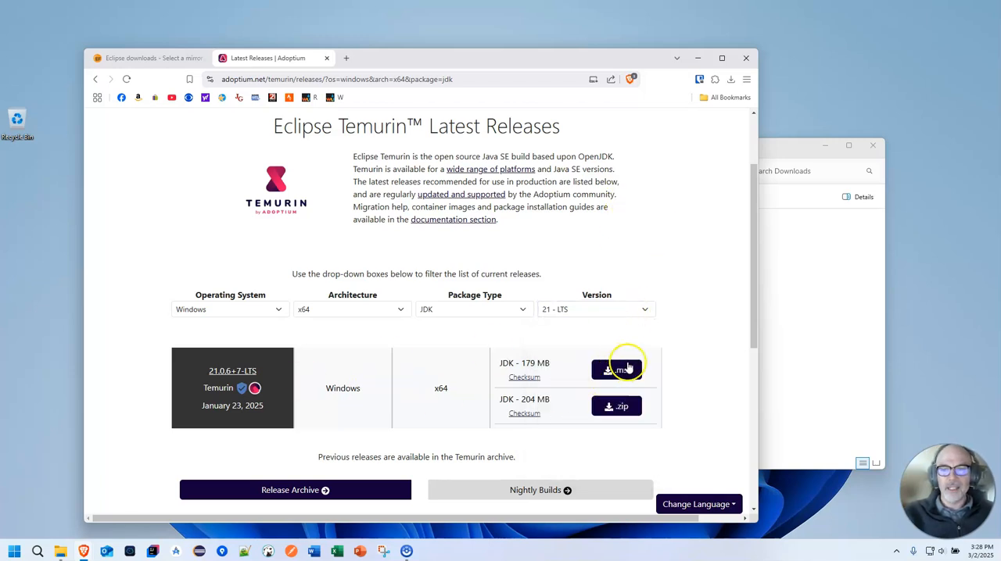
click(620, 408)
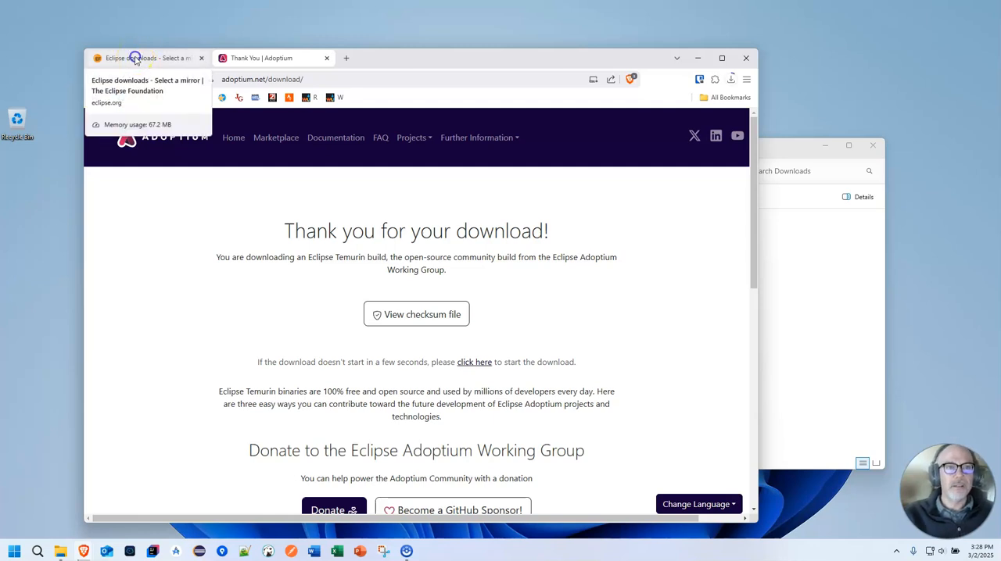
Step: Run eclipse-inst-jre-win64, view the installation options for Eclipse IDE for Java Developers, and close the installer without installing
click(135, 59)
click(860, 335)
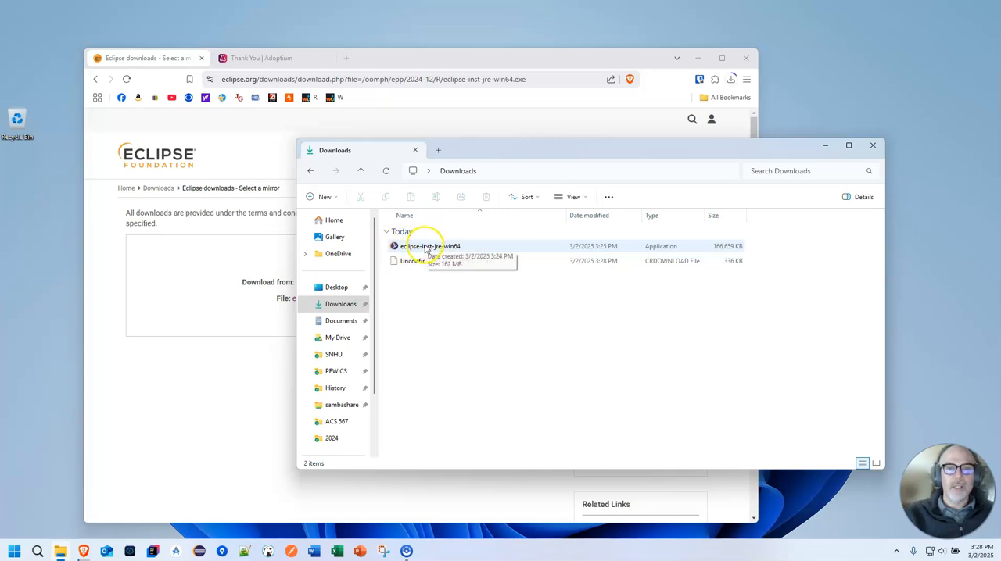
double_click(422, 248)
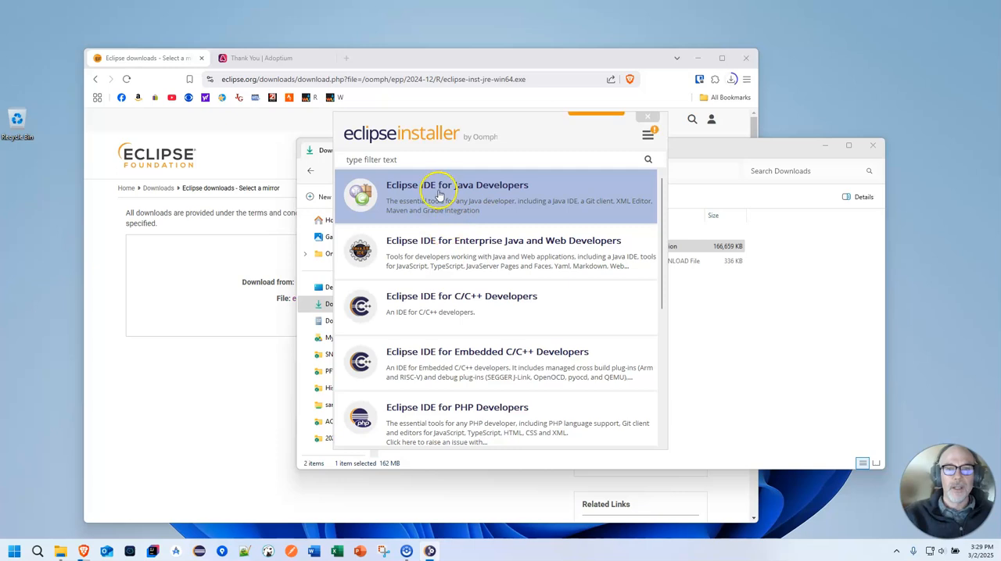
click(482, 189)
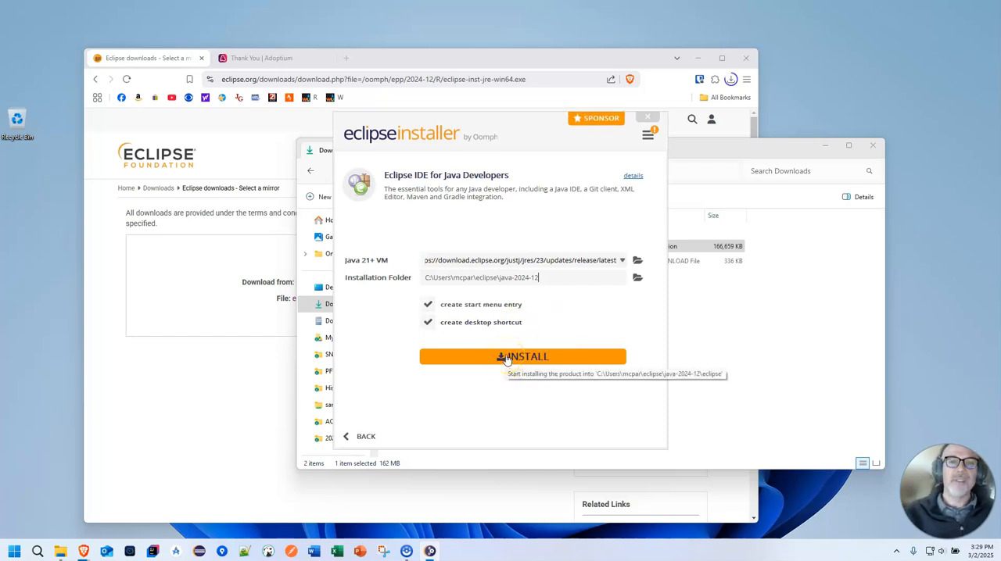
click(505, 358)
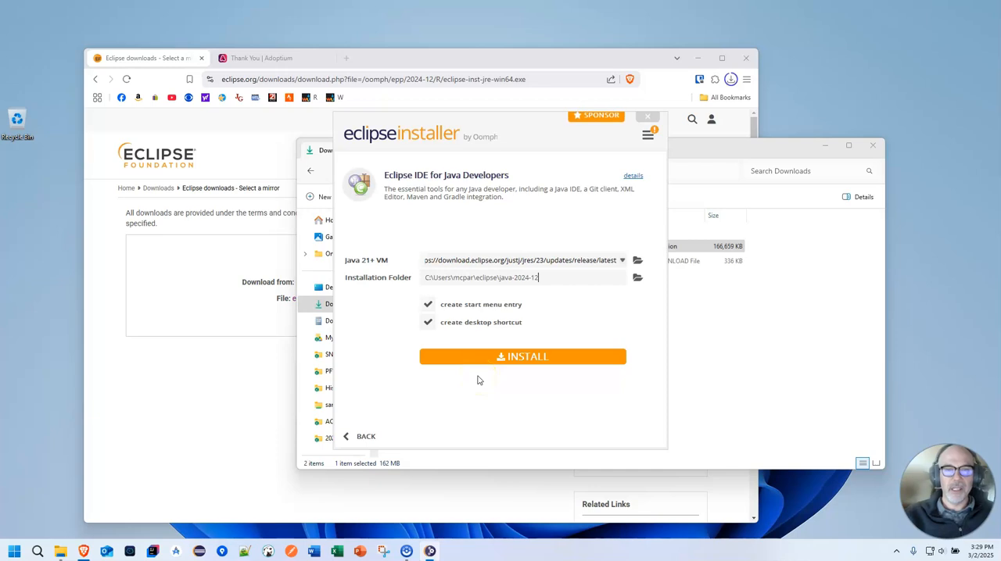
click(648, 118)
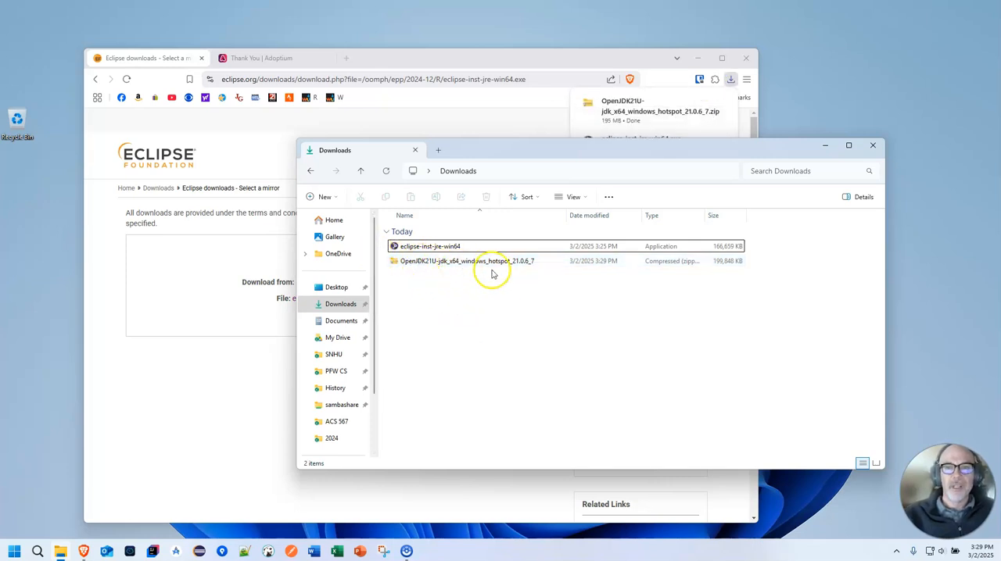
Step: Extract the OpenJDK21U-jdk_x64_windows_hotspot_21.0.6_7 archive with 7-Zip into a folder of the same name in Downloads
click(422, 247)
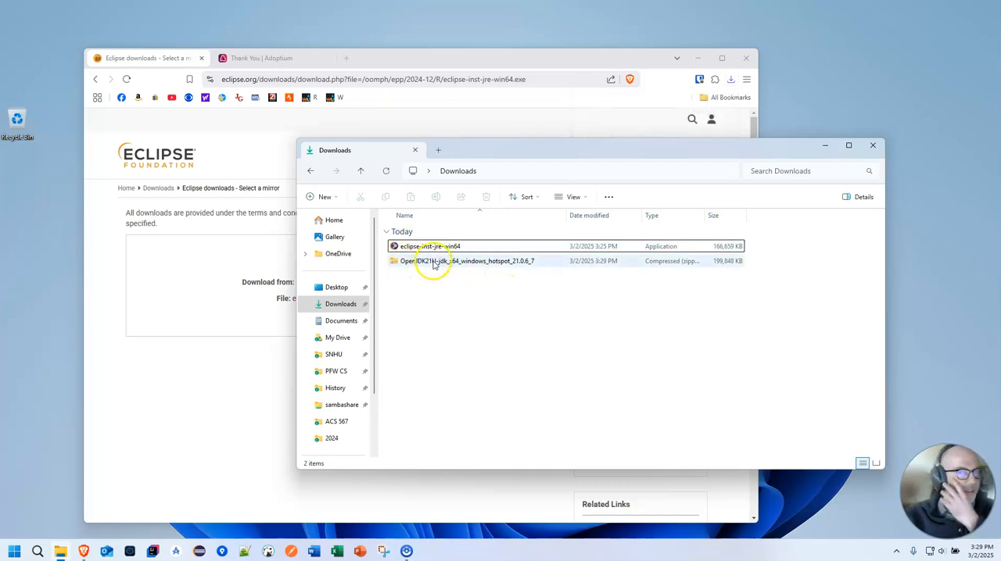
right_click(435, 265)
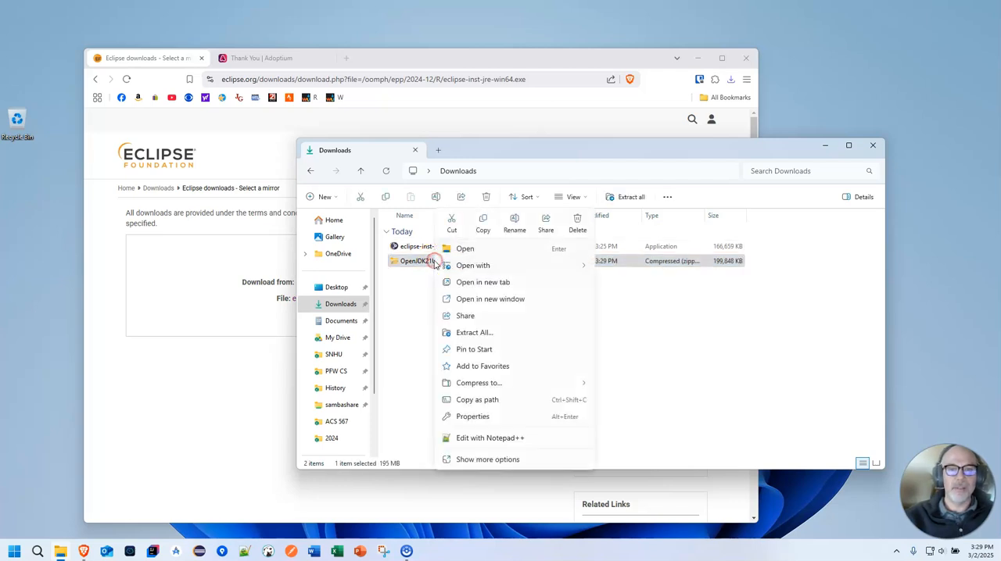
click(395, 267)
shift+right_click(407, 262)
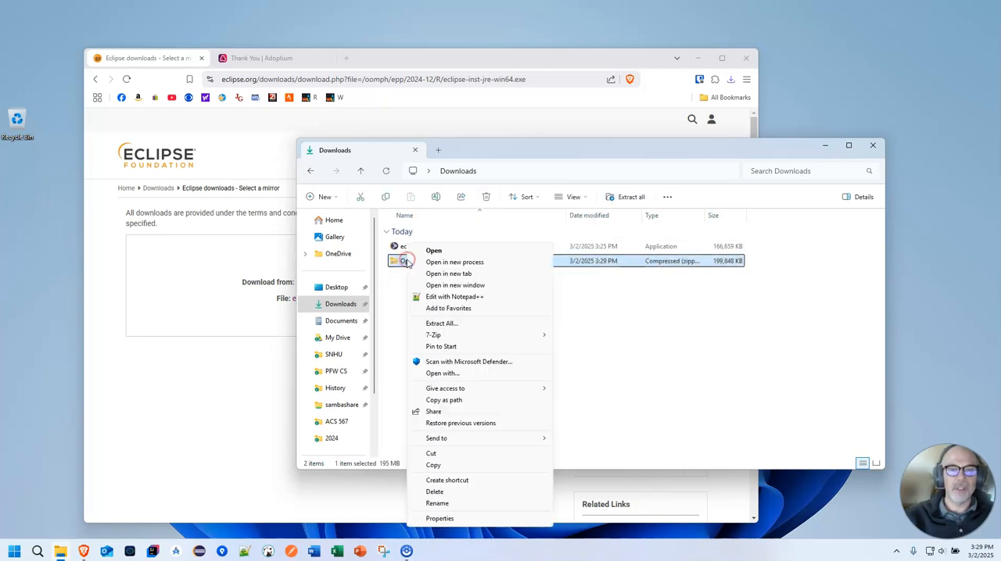
mouse_move(446, 334)
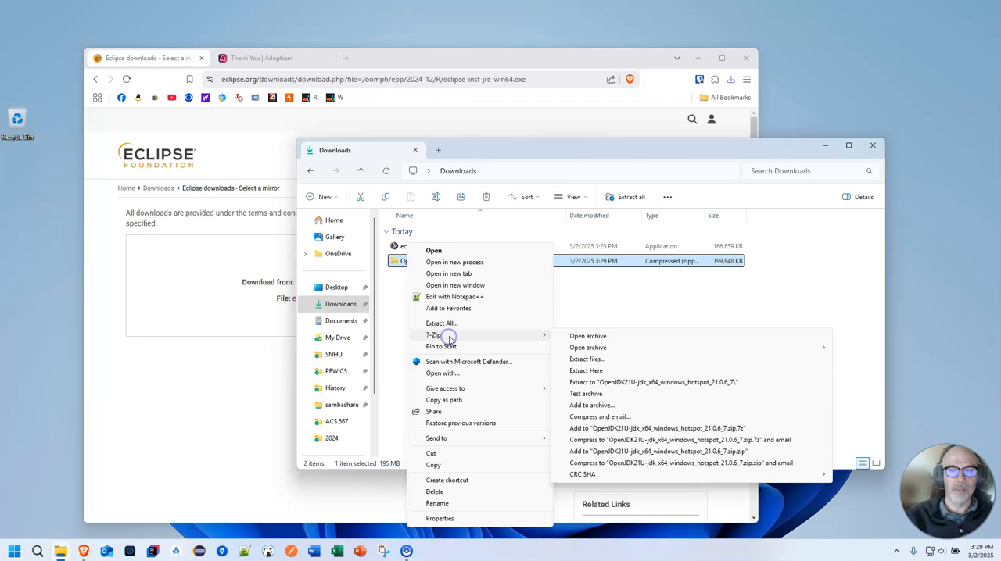
click(672, 382)
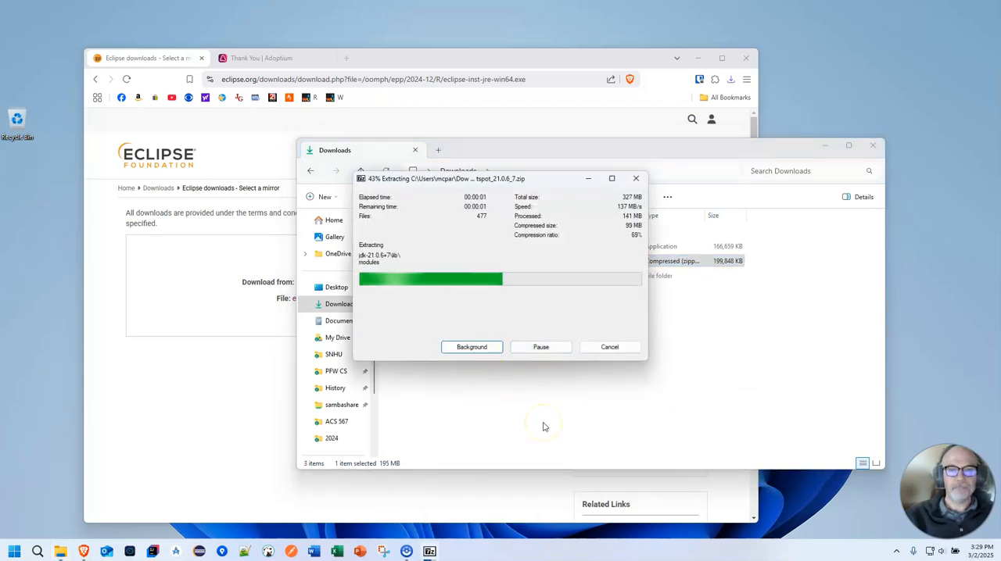
click(545, 427)
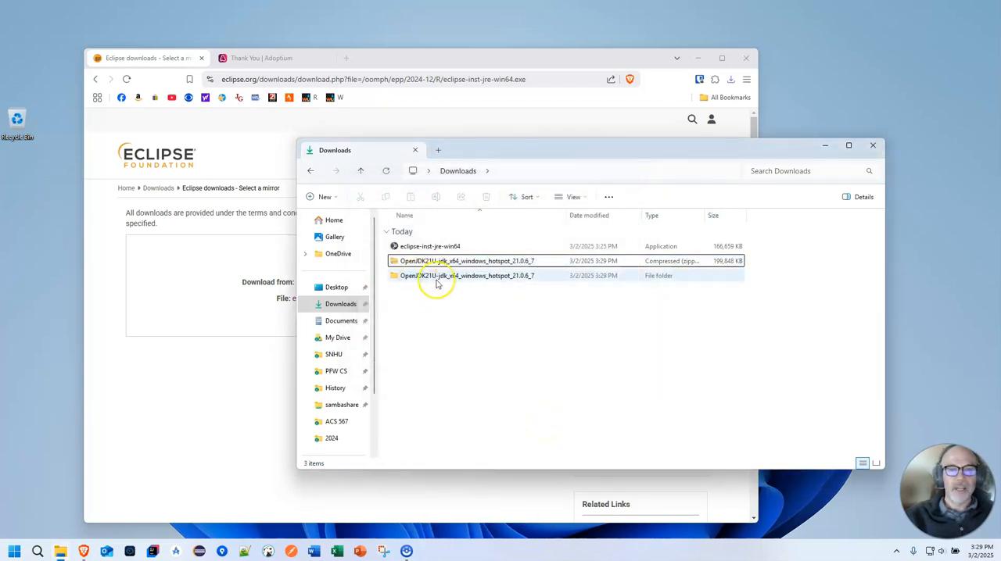
Step: Cut the jdk-21.0.6+7 folder from inside the extracted OpenJDK21U folder
double_click(456, 279)
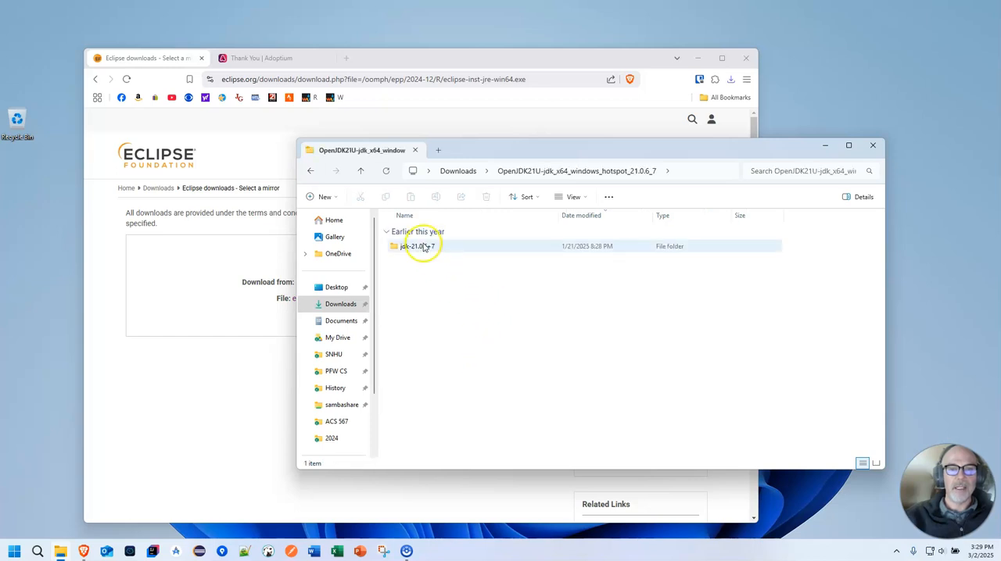
click(421, 247)
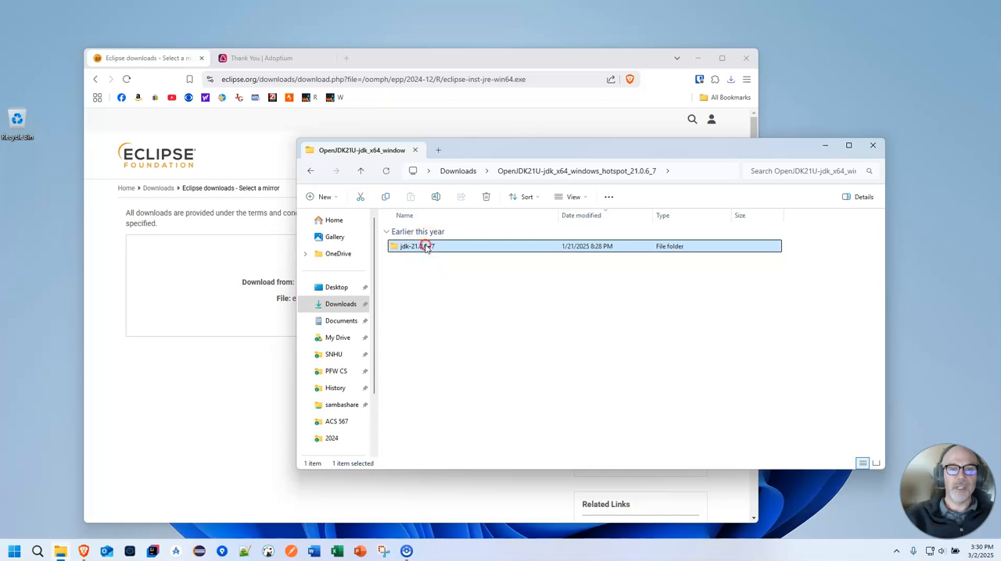
right_click(426, 247)
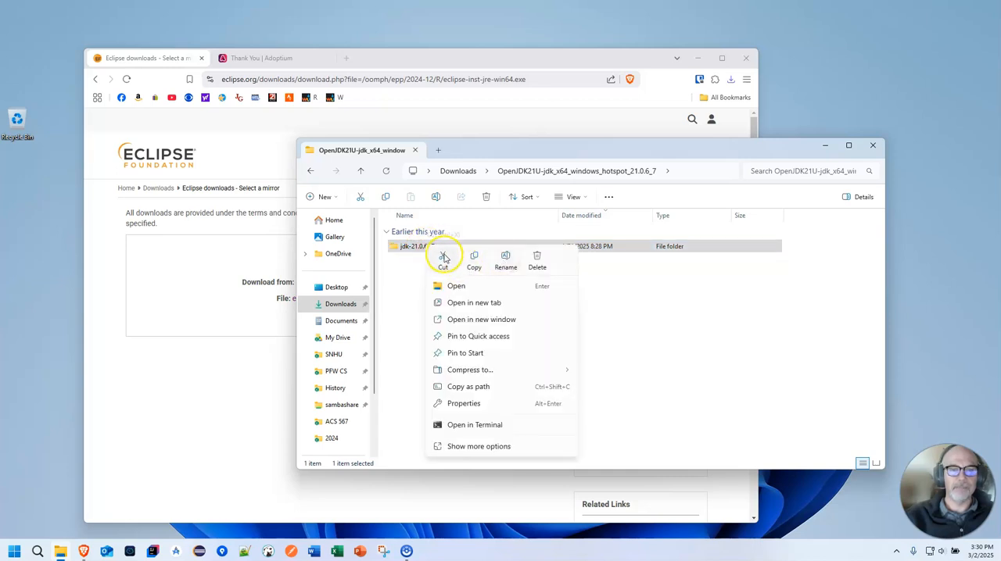
click(443, 258)
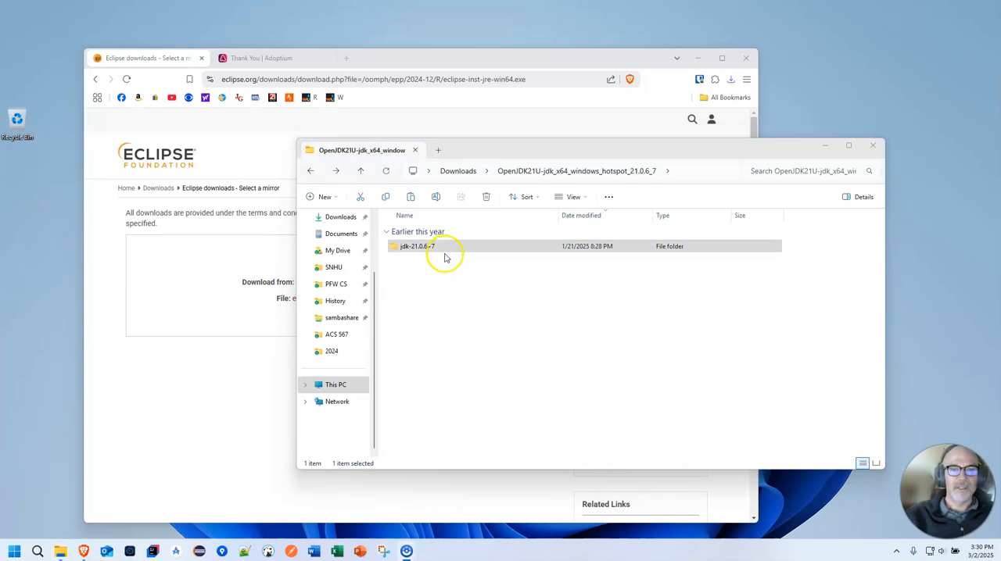
Step: Paste the cut jdk-21.0.6+7 folder into the Eclipse Adoptium folder under Program Files on the C: drive
click(336, 386)
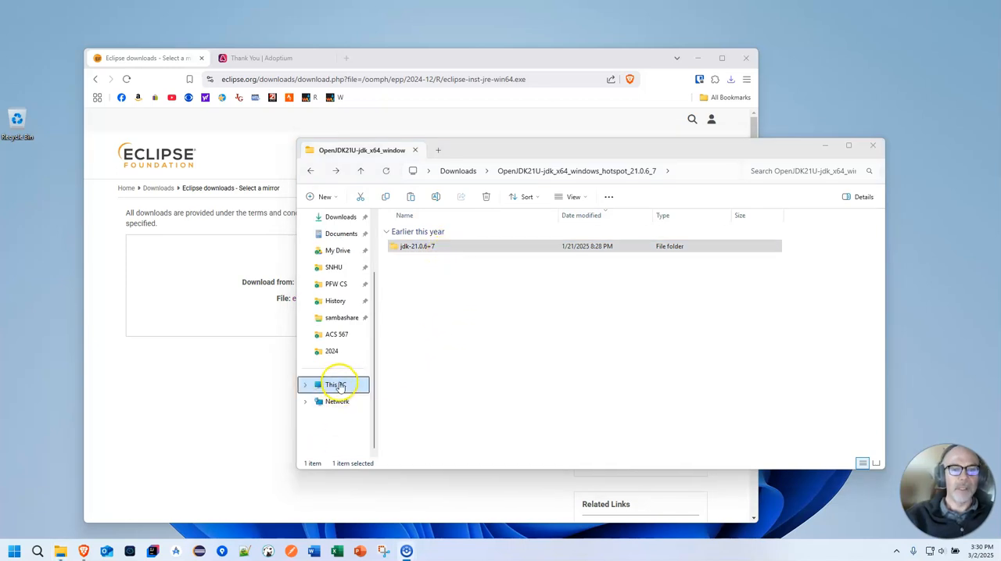
double_click(420, 231)
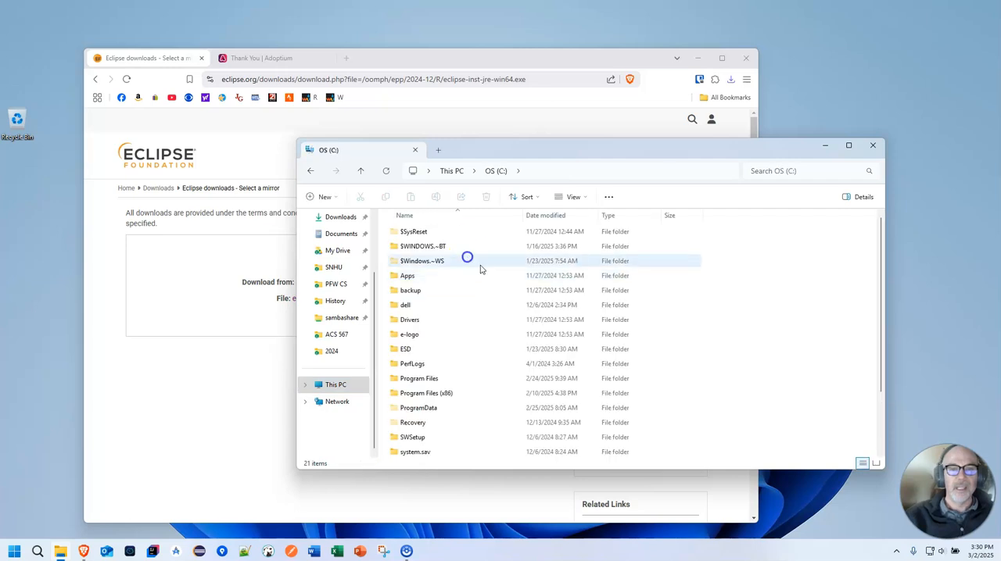
scroll(458, 365, down, 2)
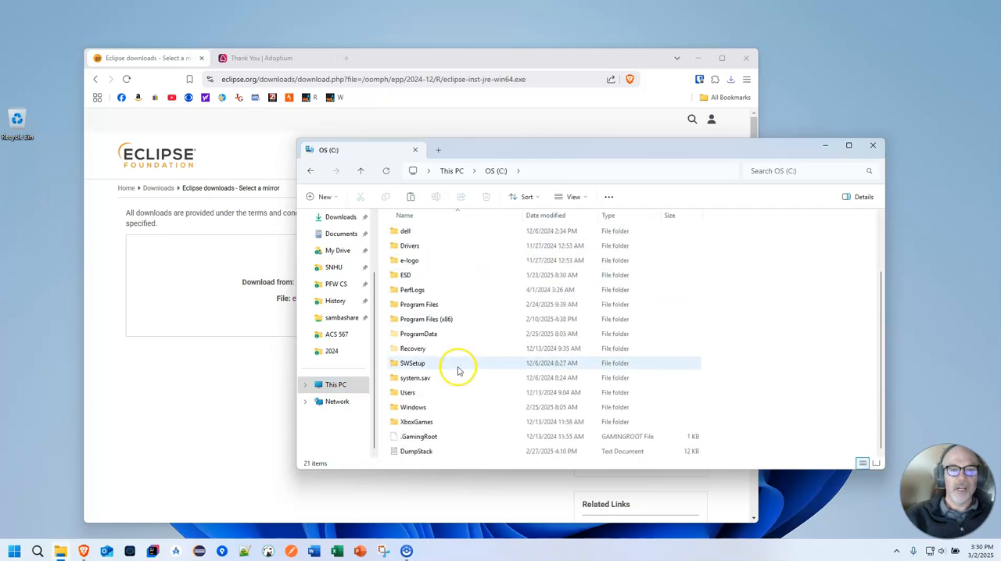
double_click(431, 306)
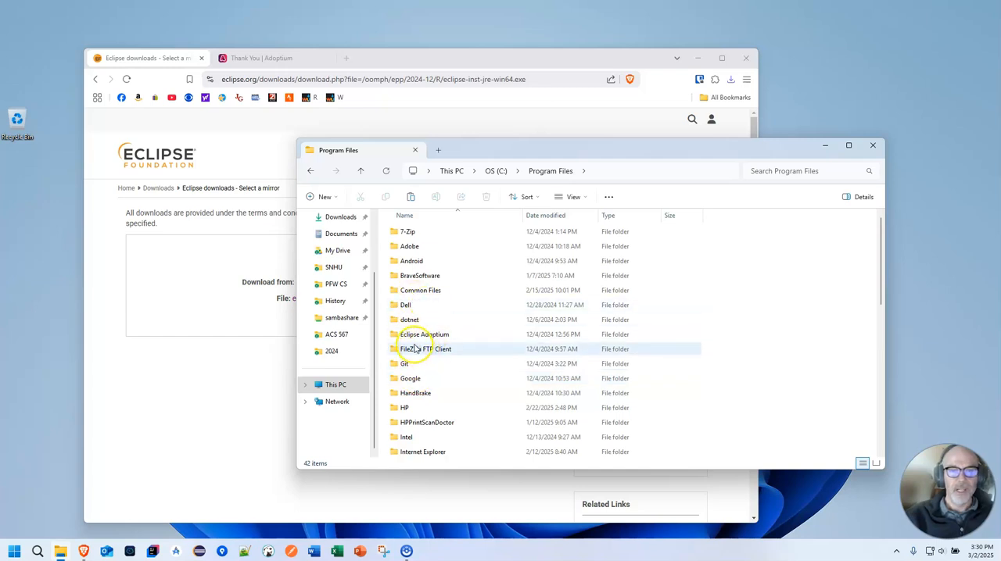
mouse_move(436, 338)
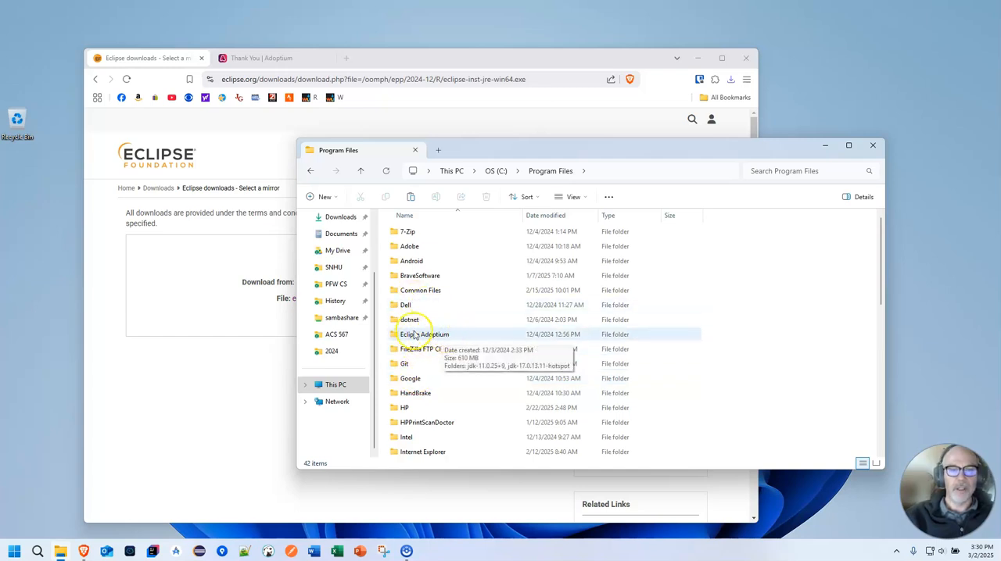
double_click(459, 334)
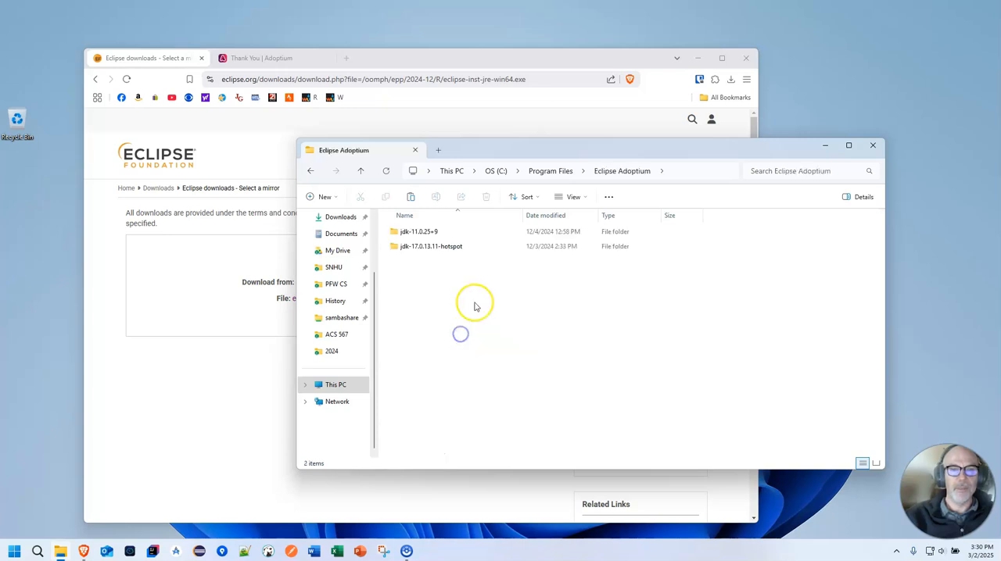
right_click(424, 286)
click(443, 301)
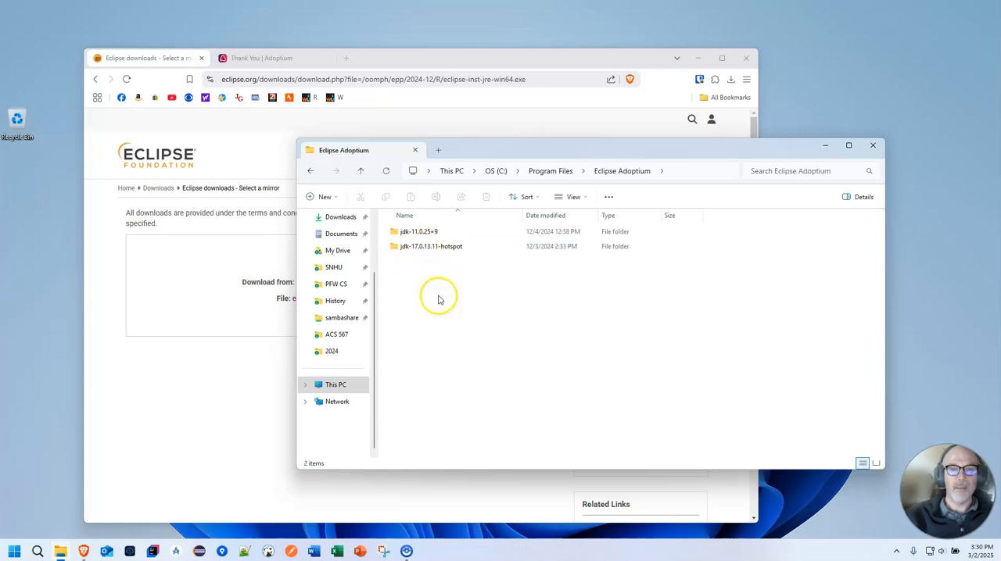
click(461, 204)
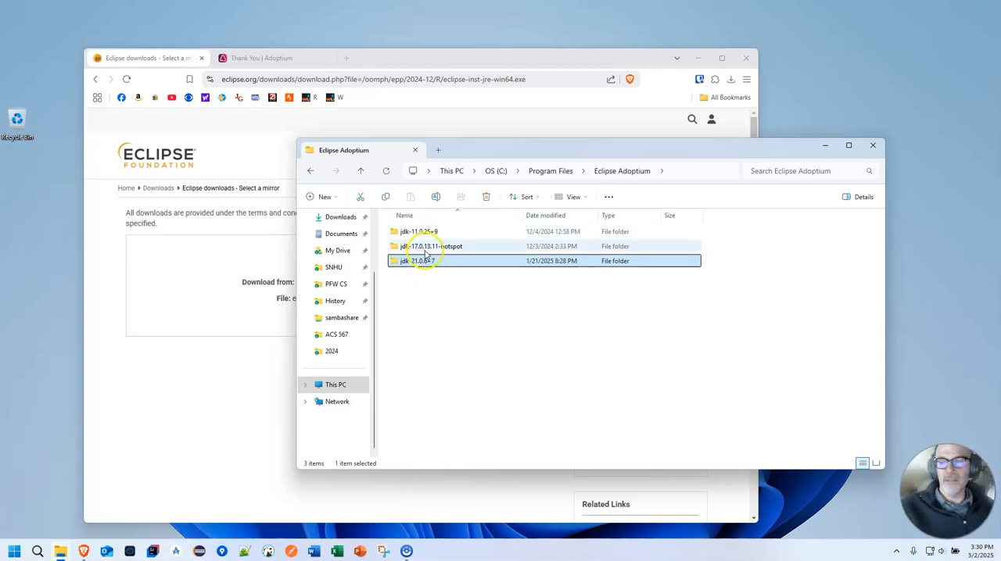
click(441, 286)
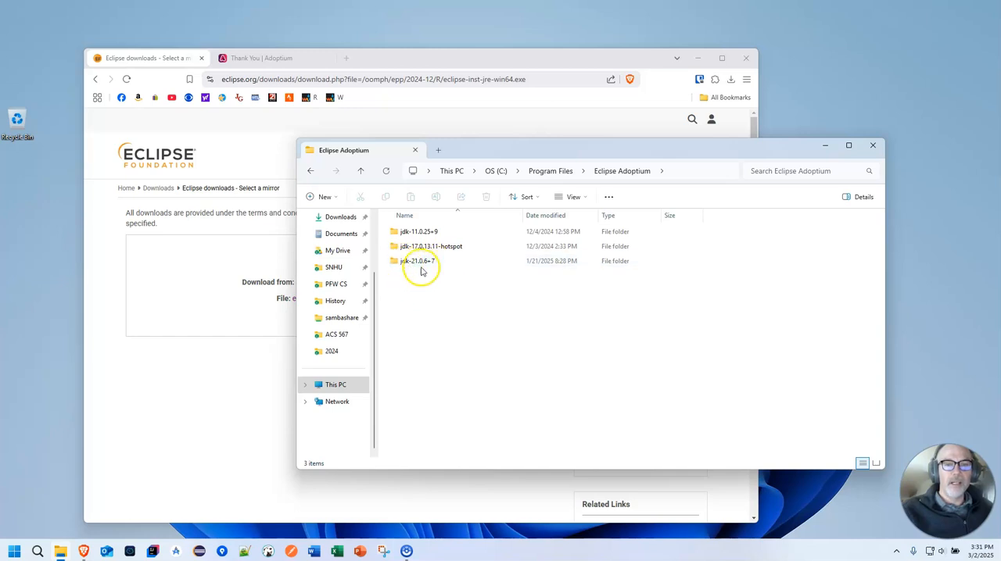
Step: Close the web browser and start Eclipse IDE, placing its workspace launcher beside the File Explorer window
click(195, 405)
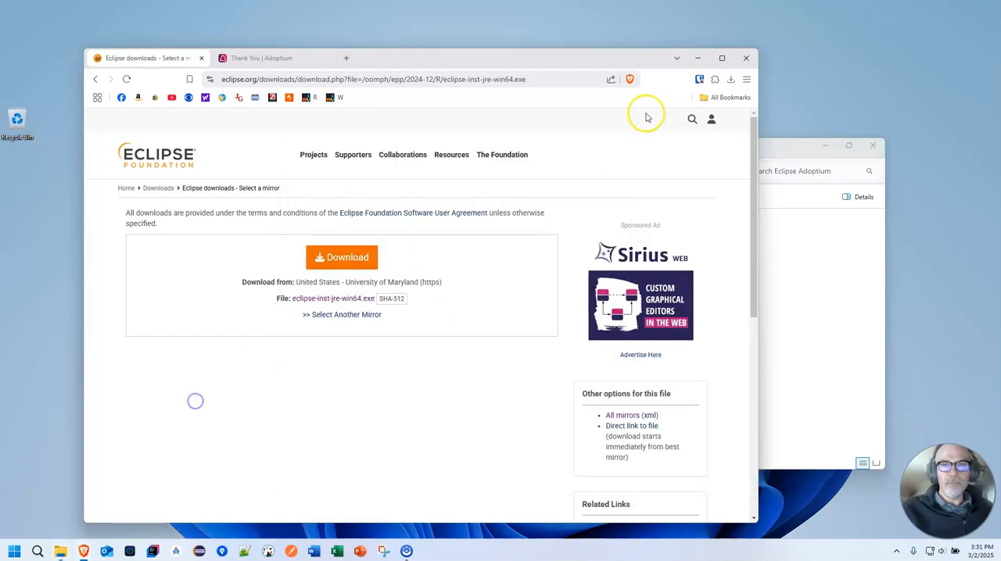
click(749, 59)
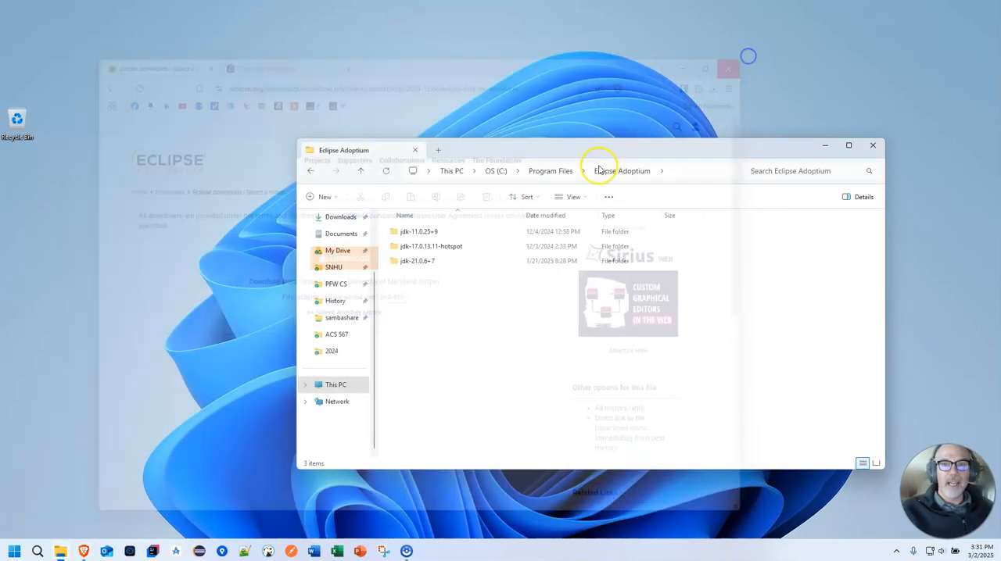
click(138, 350)
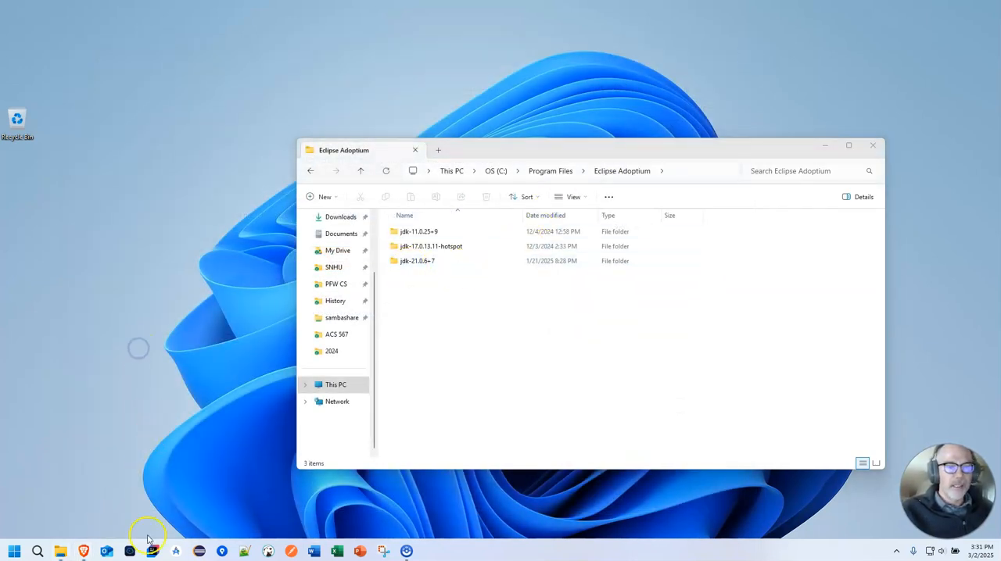
click(202, 552)
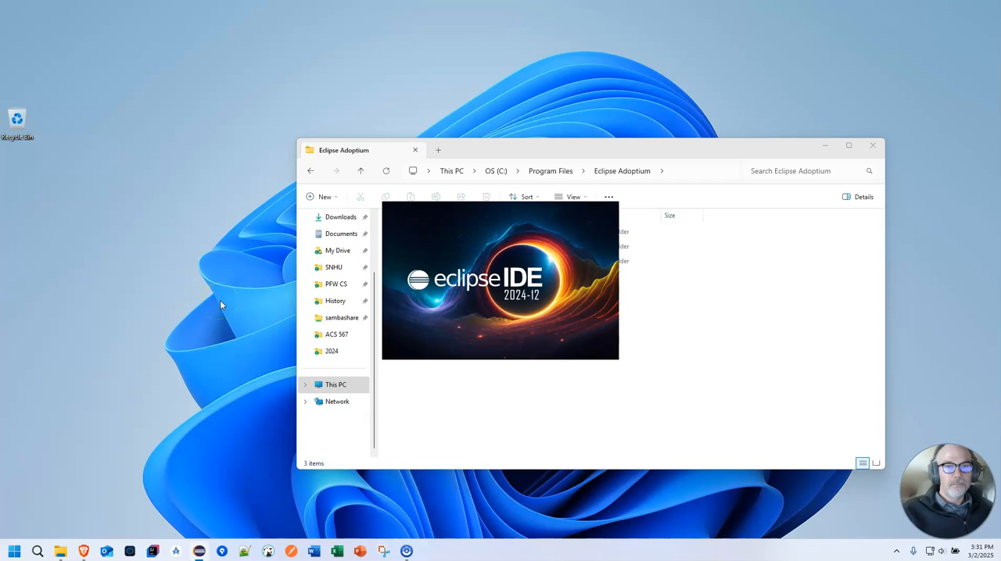
drag(538, 139, 309, 155)
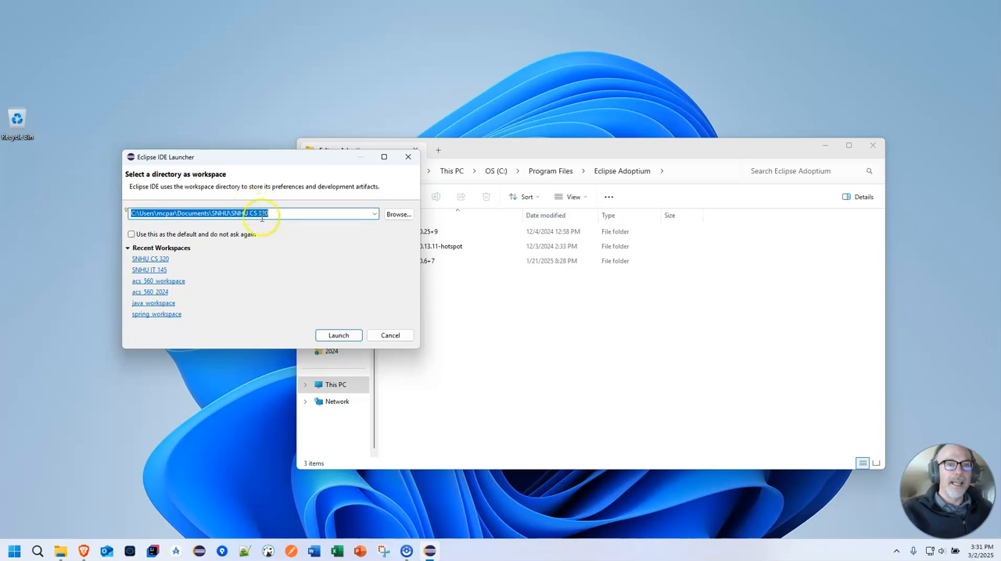
Step: Show the SNHU folder in File Explorer beside the launcher and select its CS 320 course folder
drag(536, 151, 602, 138)
click(398, 256)
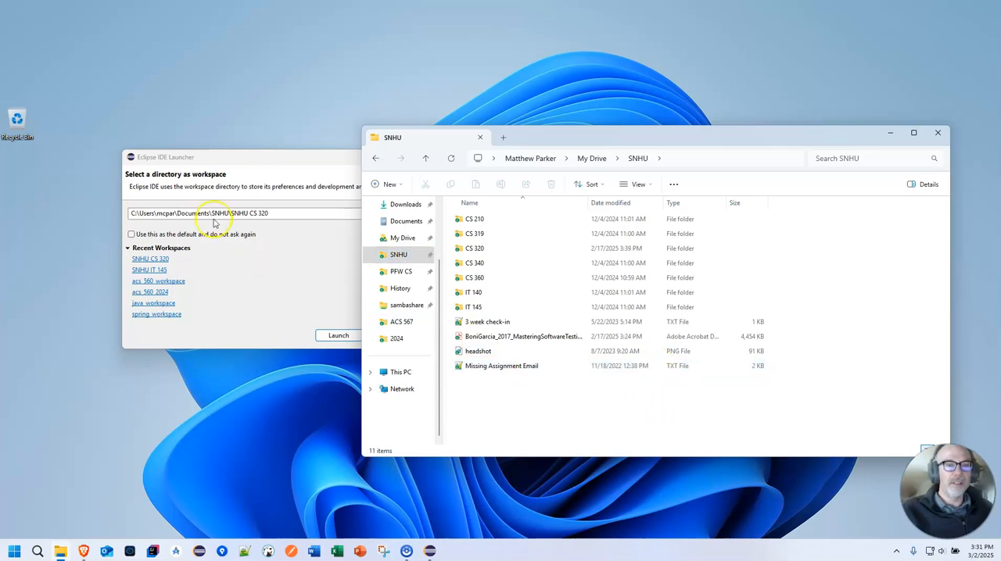
click(481, 248)
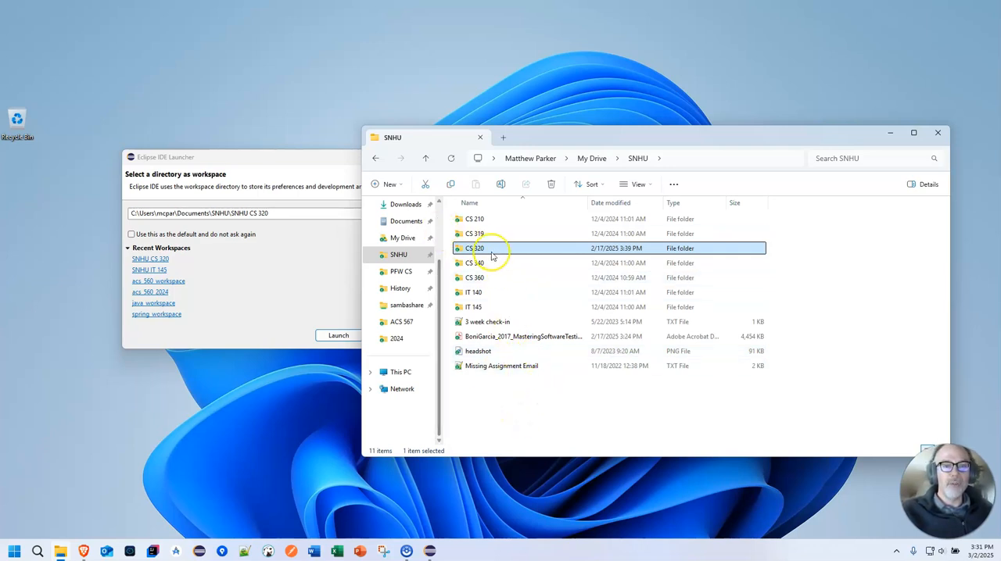
Step: Launch Eclipse with the SNHU CS 320 workspace, close File Explorer, and reposition the Eclipse window near the middle of the desktop
click(287, 159)
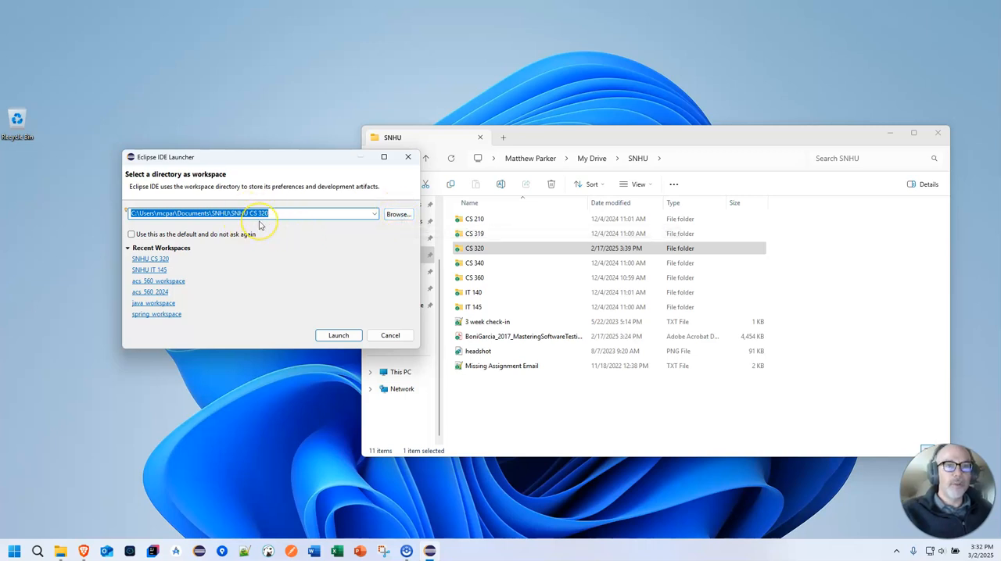
click(339, 336)
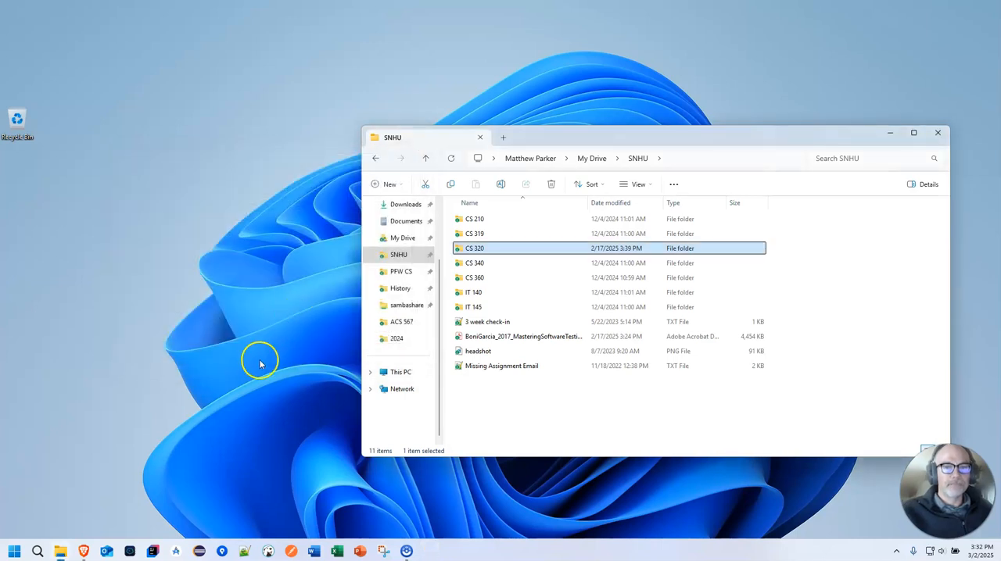
click(939, 138)
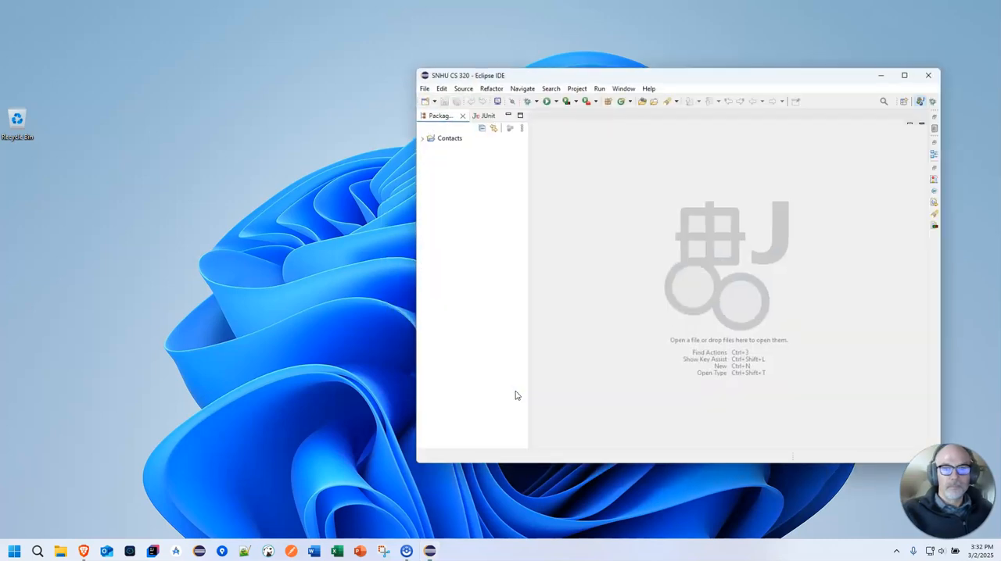
drag(699, 73, 478, 71)
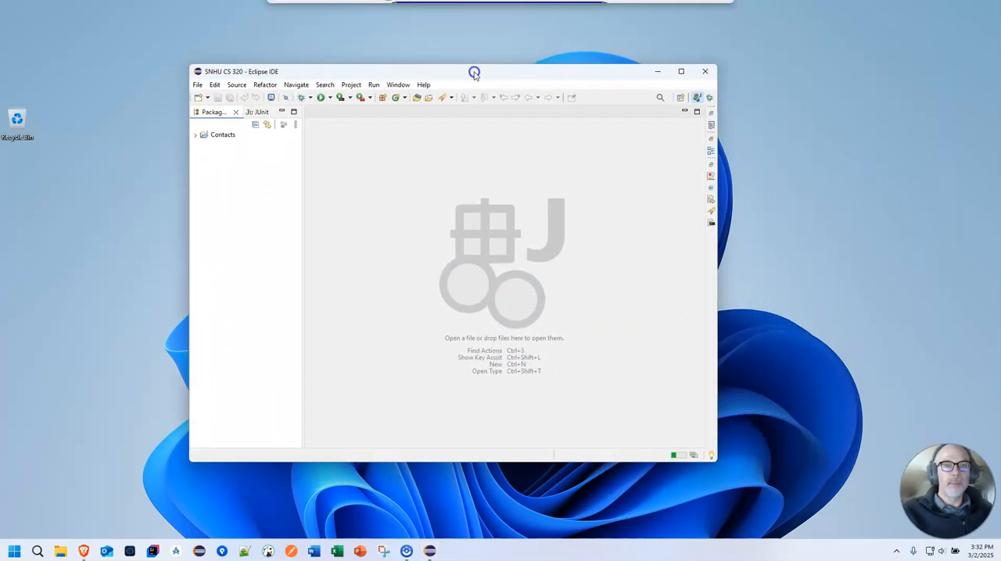